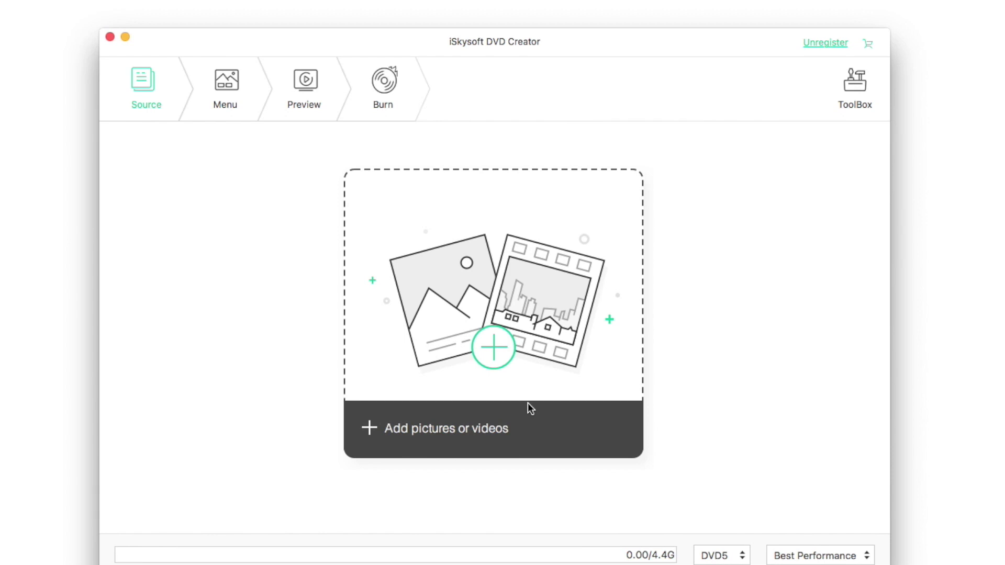
Load the 4:58 twenty one pilots Jumpsuit .mp4 from Downloads into the project
{"action": "left_click", "coordinate": [529, 407]}
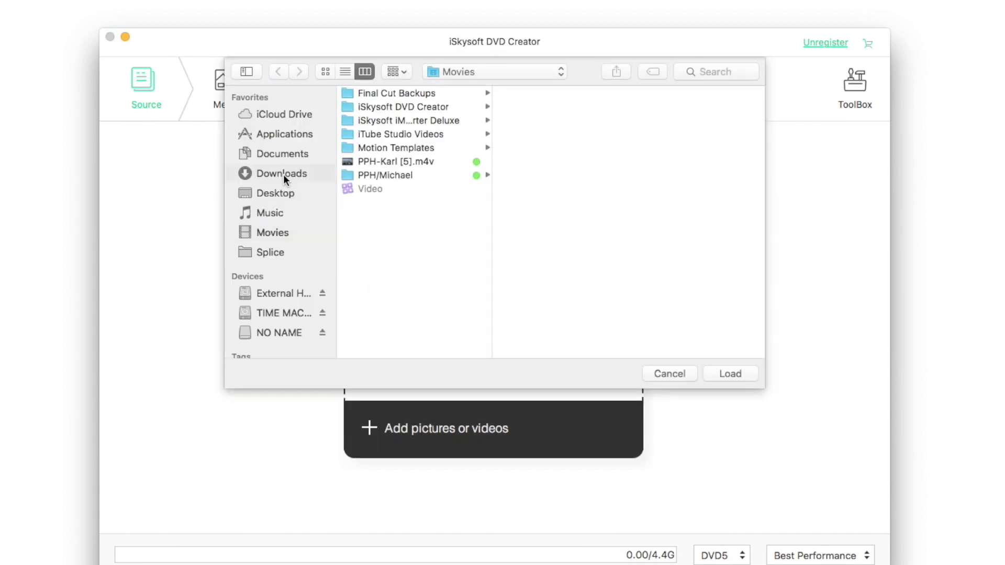
{"action": "left_click", "coordinate": [283, 174]}
{"action": "scroll", "coordinate": [419, 198], "scroll_direction": "down", "scroll_amount": 20}
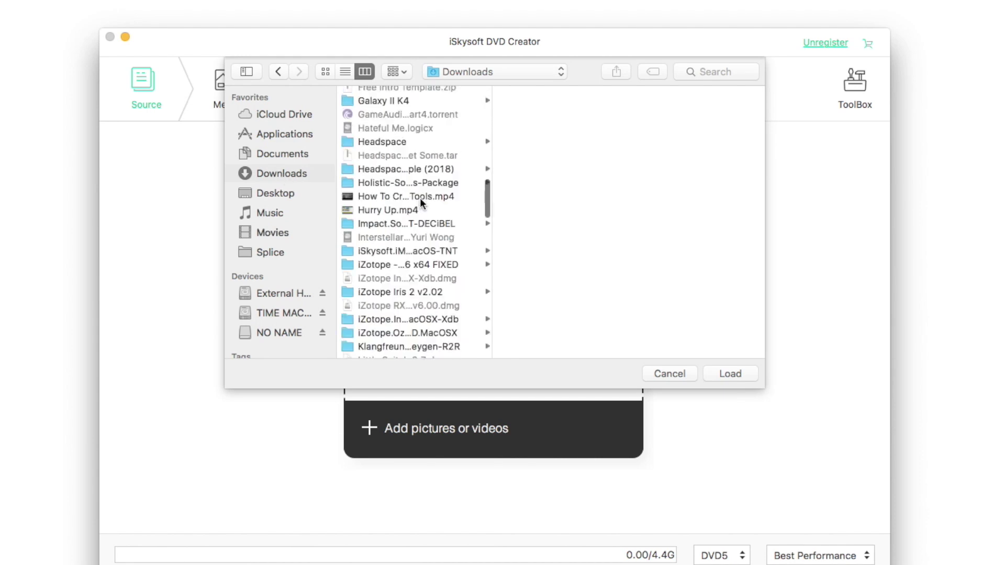
{"action": "scroll", "coordinate": [419, 197], "scroll_direction": "up", "scroll_amount": 5}
{"action": "left_click", "coordinate": [414, 173]}
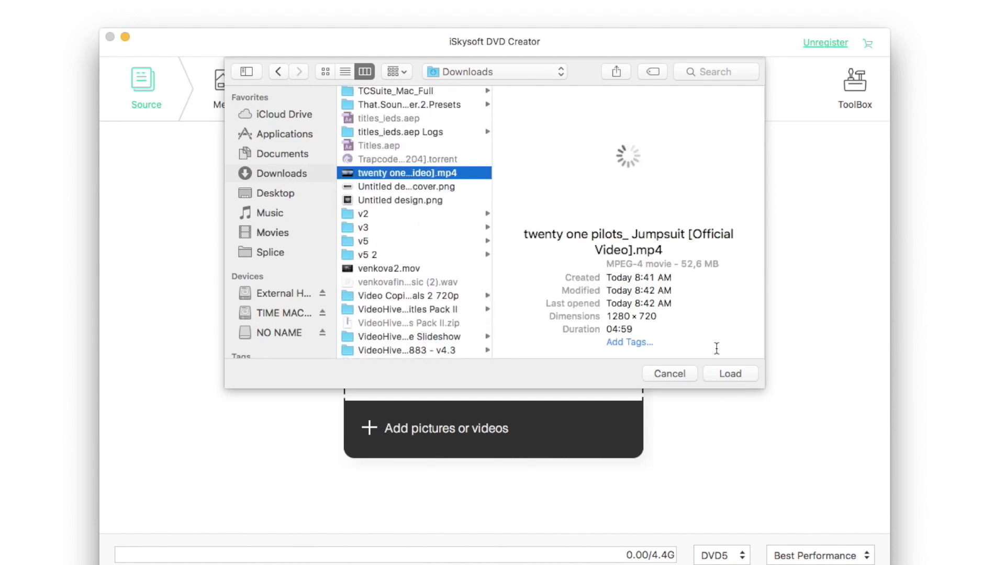
{"action": "left_click", "coordinate": [732, 373]}
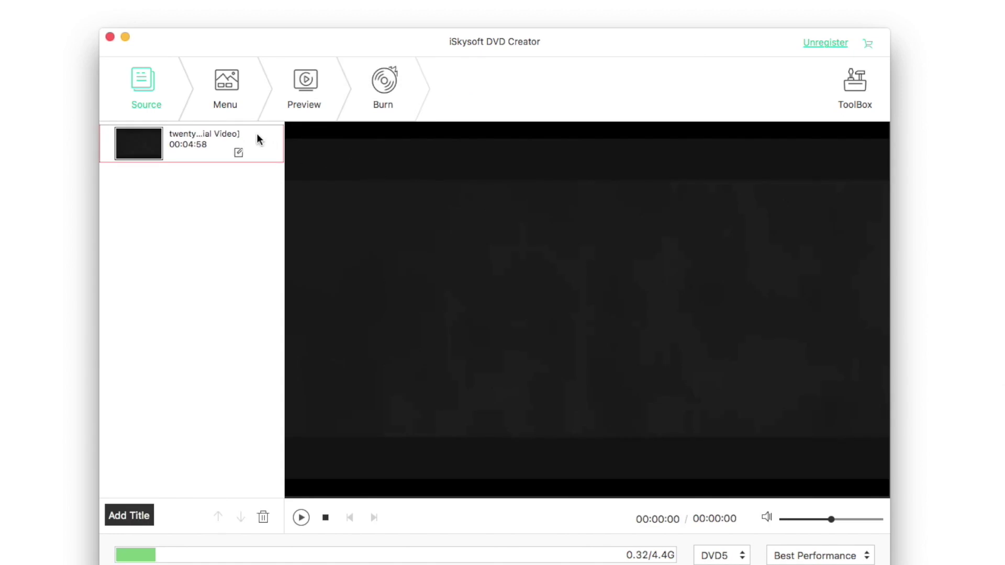
Apply the classroom template to the disc menu and open its background image settings
{"action": "left_click", "coordinate": [226, 101]}
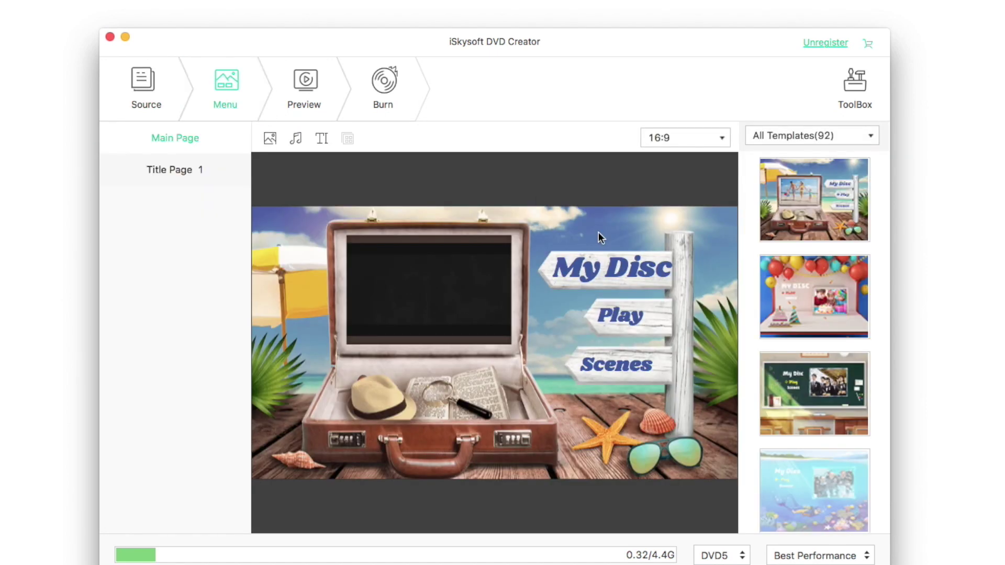
{"action": "left_click", "coordinate": [847, 375]}
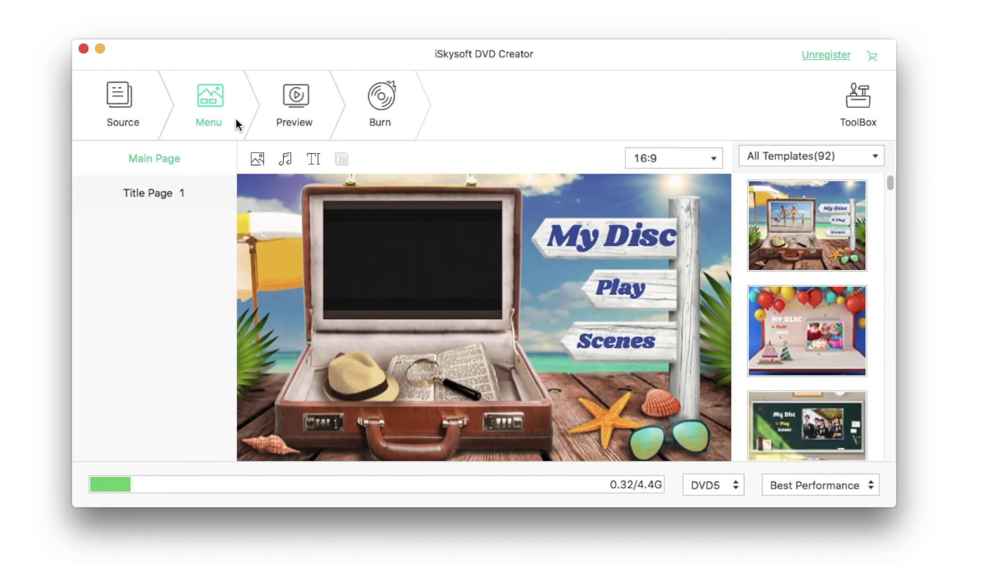
{"action": "left_click", "coordinate": [259, 159]}
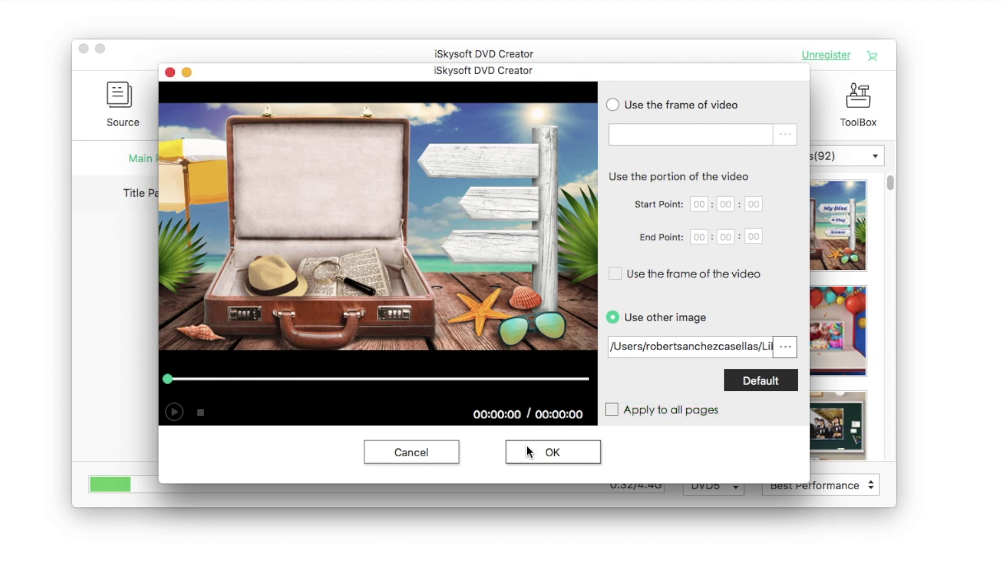
Set the menu background music to Little Maps - Eddie.mp3 with fade in and fade out
{"action": "left_click", "coordinate": [527, 446]}
{"action": "left_click", "coordinate": [282, 159]}
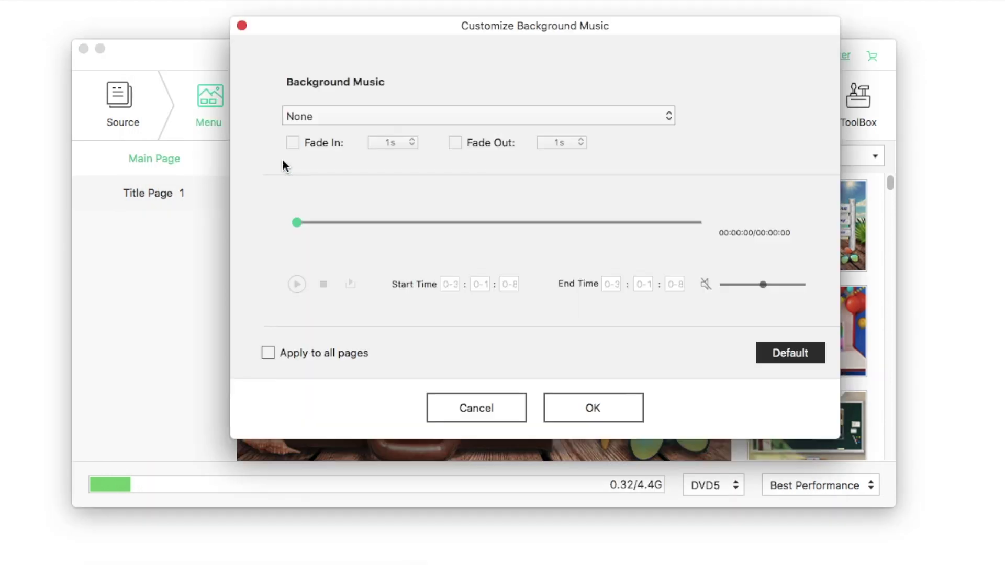
{"action": "left_click", "coordinate": [414, 117]}
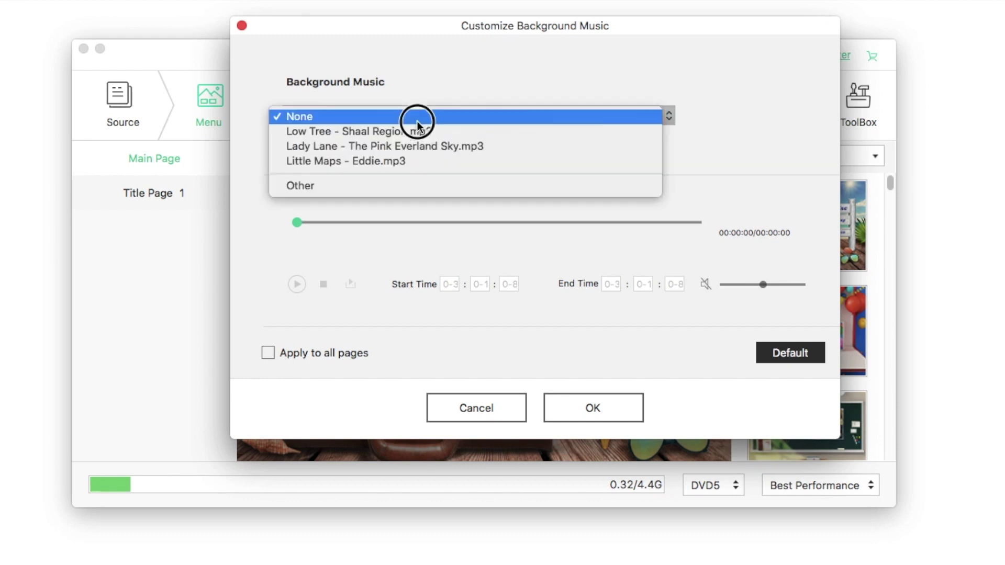
{"action": "left_click", "coordinate": [417, 161]}
{"action": "left_click", "coordinate": [339, 149]}
{"action": "left_click", "coordinate": [480, 147]}
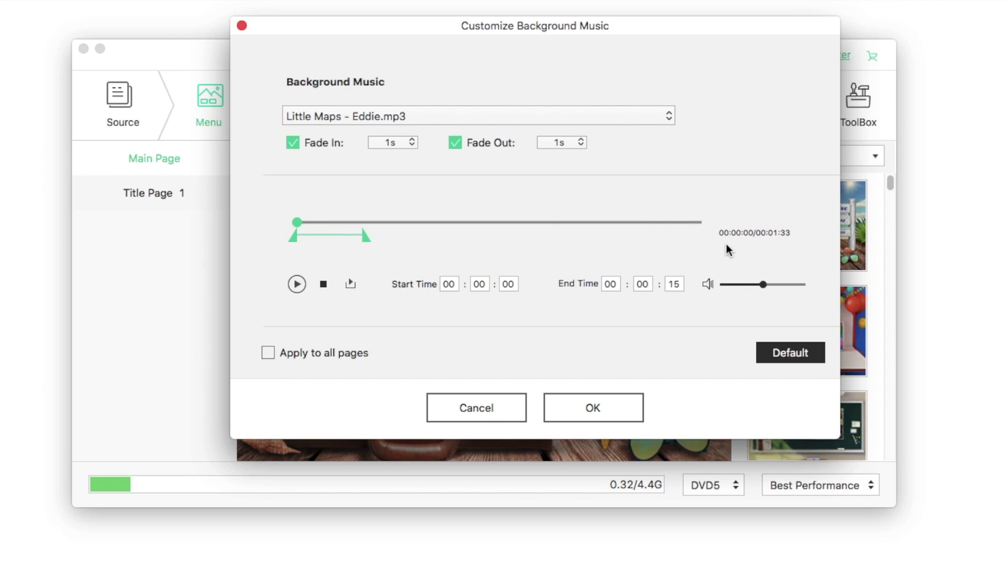
Change the My Disc menu title to TEST
{"action": "key", "text": "Return"}
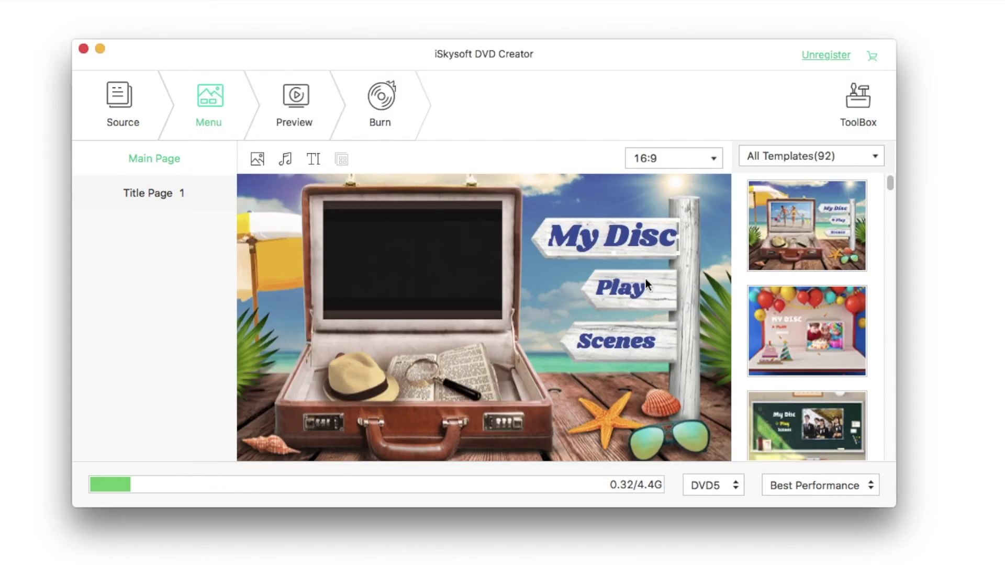
{"action": "left_click", "coordinate": [623, 240]}
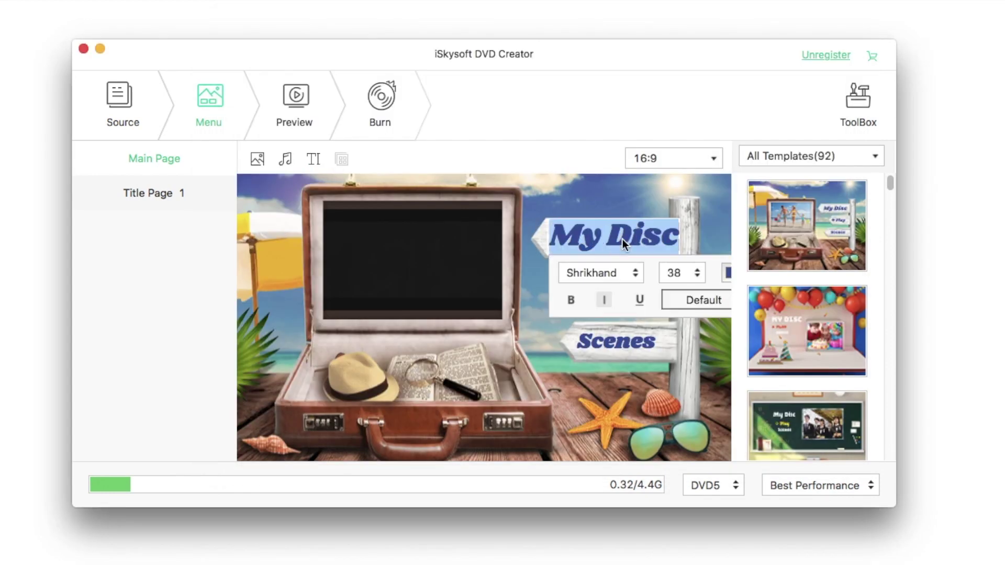
{"action": "type", "text": "TEST"}
{"action": "left_click", "coordinate": [635, 192]}
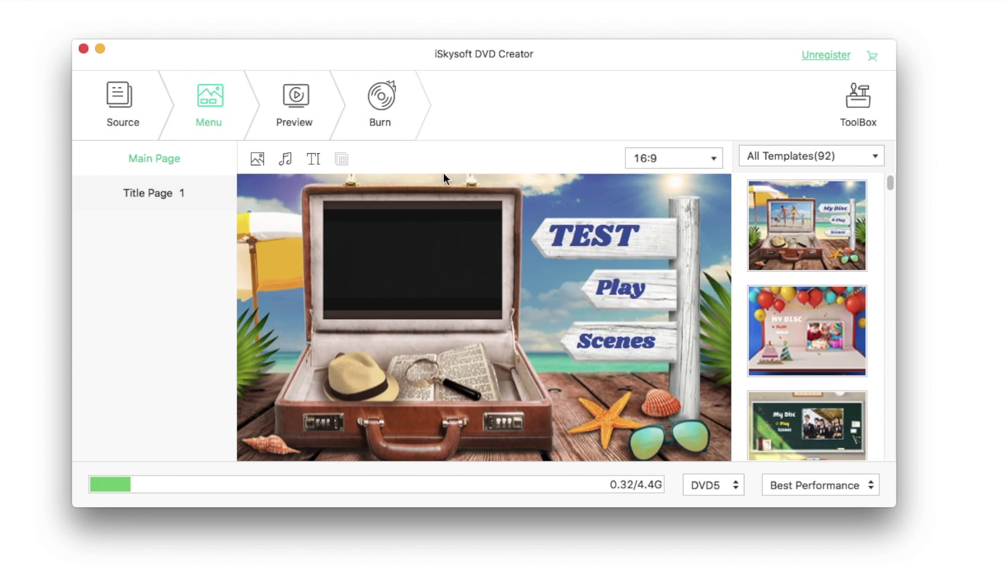
Add a second TEST text element and place it over the suitcase
{"action": "left_click", "coordinate": [318, 157]}
{"action": "left_click", "coordinate": [272, 192]}
{"action": "left_click_drag", "start_coordinate": [272, 192], "coordinate": [413, 368]}
{"action": "left_click", "coordinate": [416, 369]}
{"action": "type", "text": "TEST"}
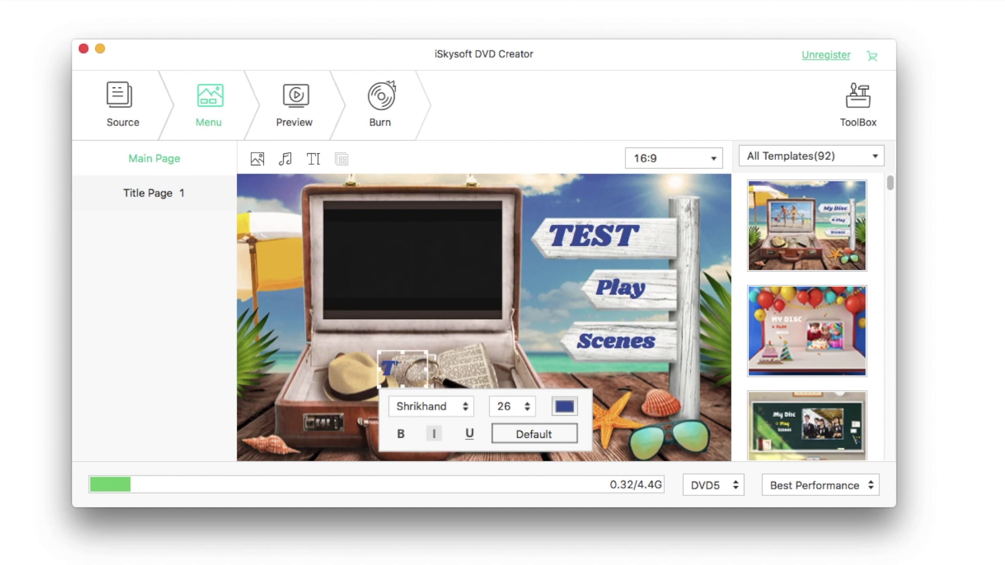
{"action": "left_click", "coordinate": [494, 352]}
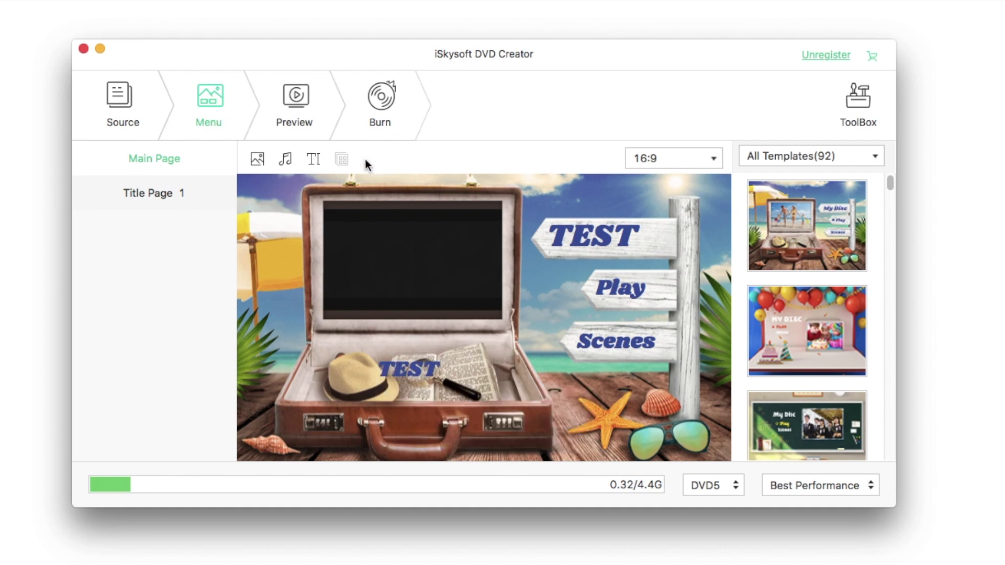
Play back the finished DVD menu in the Preview page
{"action": "left_click", "coordinate": [309, 123]}
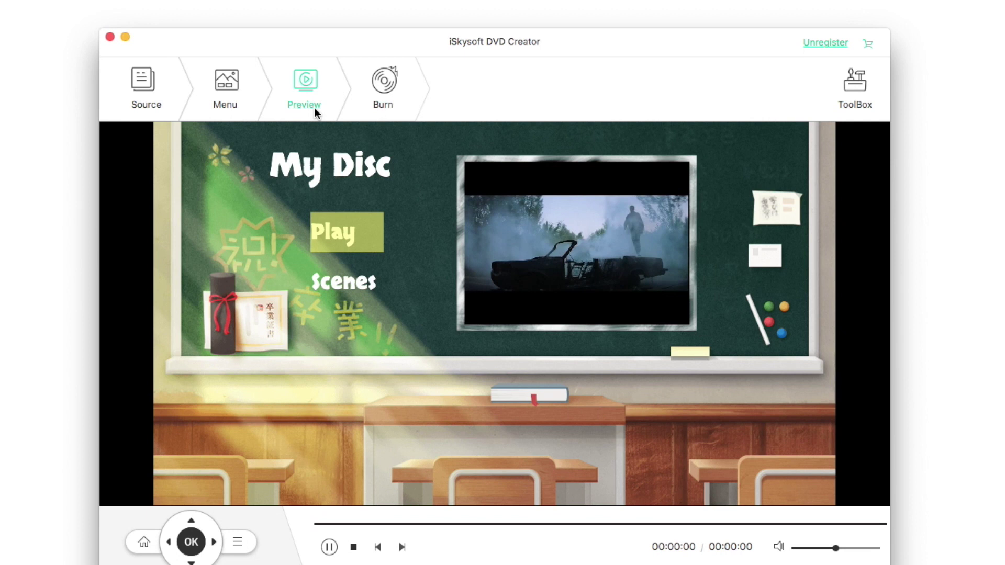
Burn the project to the My Disc.iso image and open its output folder
{"action": "left_click", "coordinate": [380, 104]}
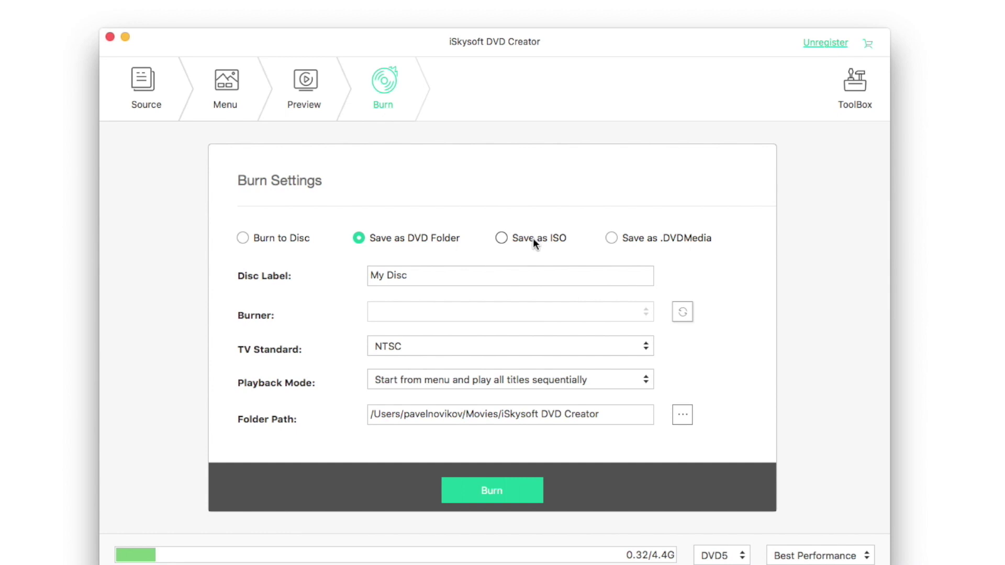
{"action": "left_click", "coordinate": [534, 240]}
{"action": "left_click", "coordinate": [528, 501]}
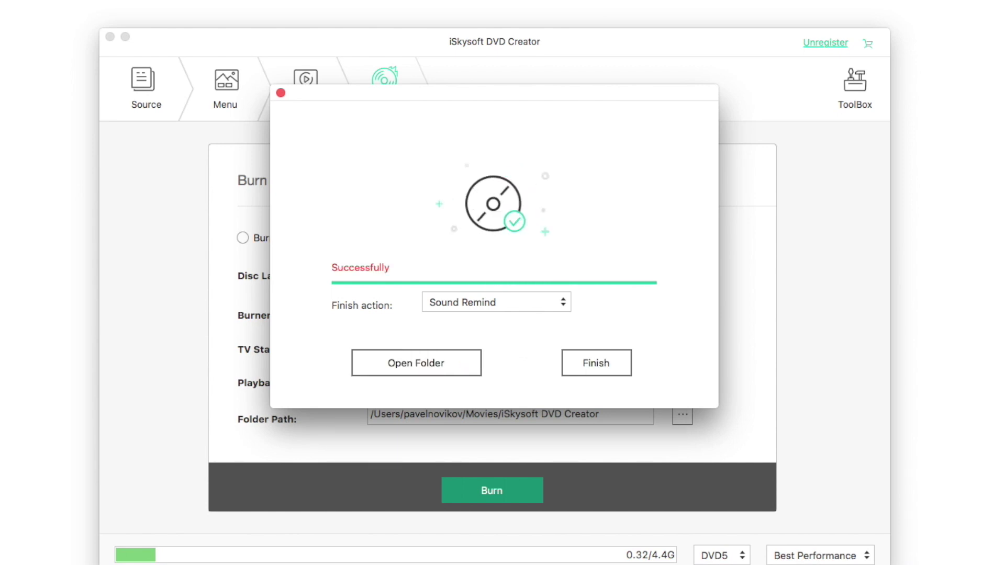
{"action": "left_click", "coordinate": [464, 366]}
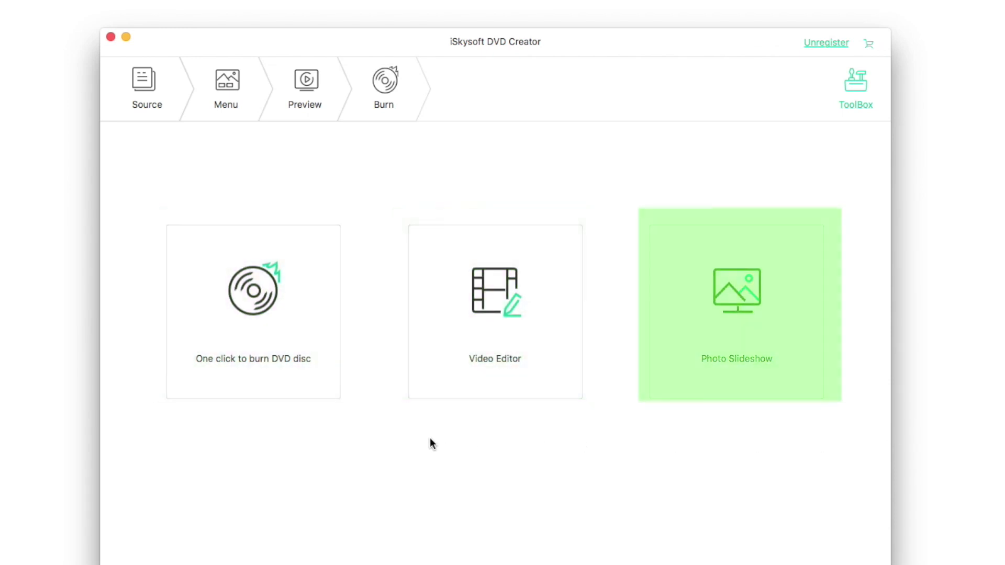
{"action": "left_click", "coordinate": [316, 370]}
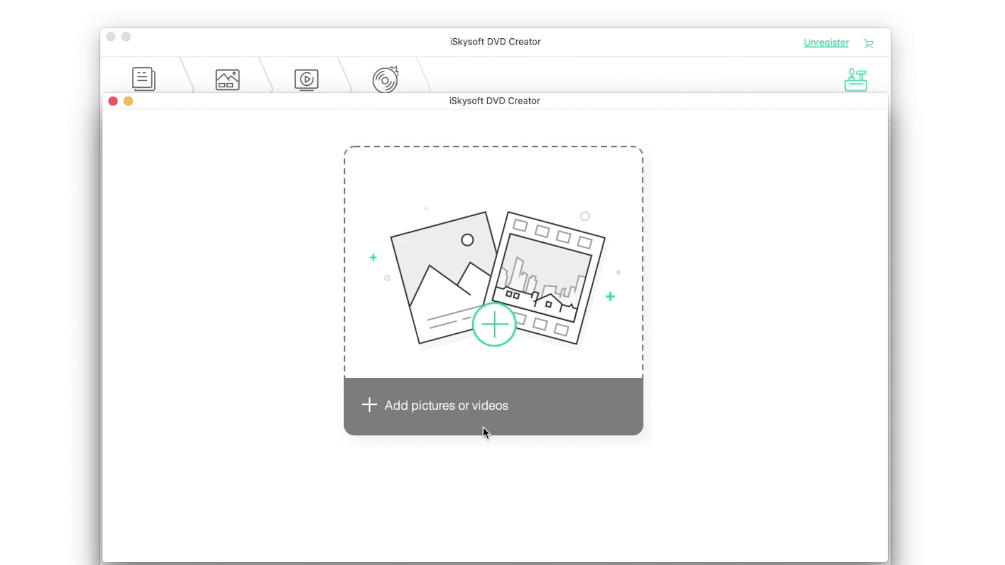
{"action": "left_click", "coordinate": [482, 426]}
{"action": "scroll", "coordinate": [434, 302], "scroll_direction": "down", "scroll_amount": 15}
{"action": "scroll", "coordinate": [435, 299], "scroll_direction": "up", "scroll_amount": 5}
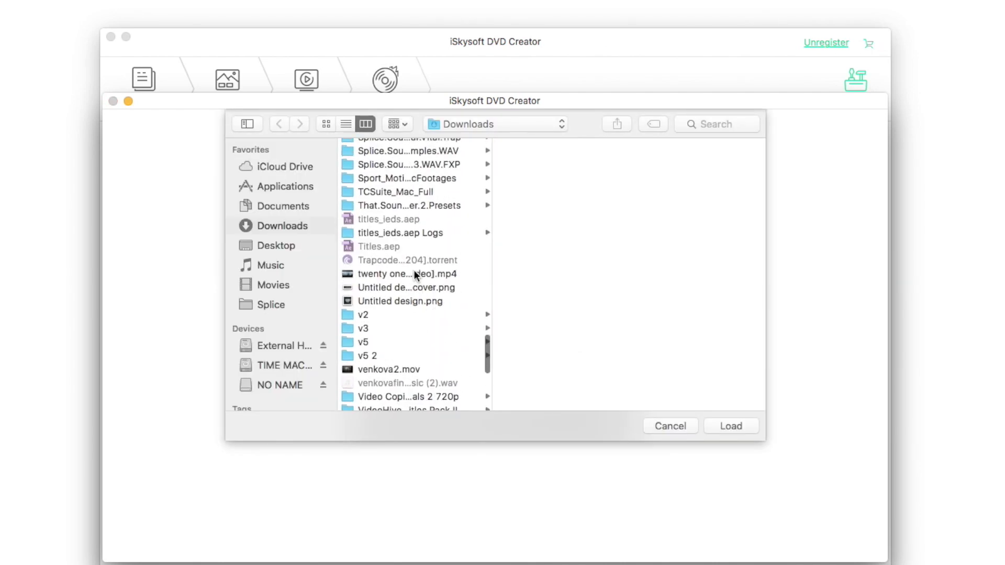
{"action": "double_click", "coordinate": [413, 272]}
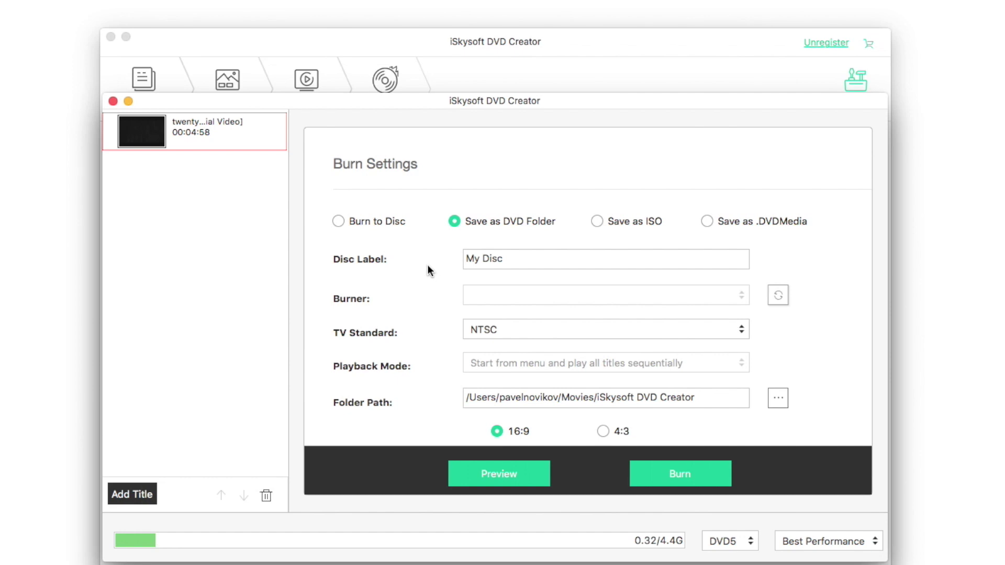
{"action": "left_click", "coordinate": [112, 101]}
{"action": "left_click", "coordinate": [553, 316]}
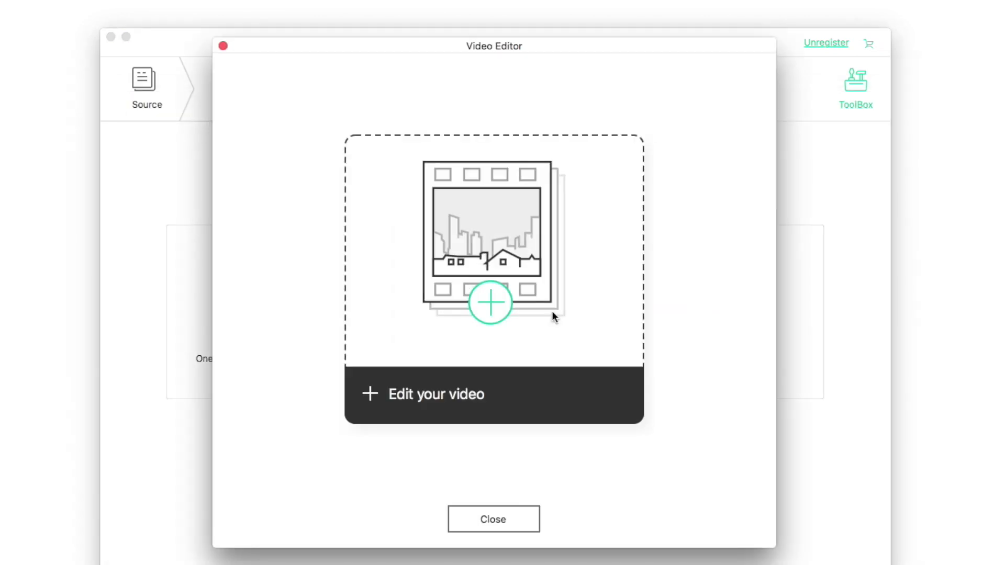
{"action": "left_click", "coordinate": [474, 406]}
{"action": "scroll", "coordinate": [441, 273], "scroll_direction": "down", "scroll_amount": 10}
{"action": "scroll", "coordinate": [439, 272], "scroll_direction": "down", "scroll_amount": 5}
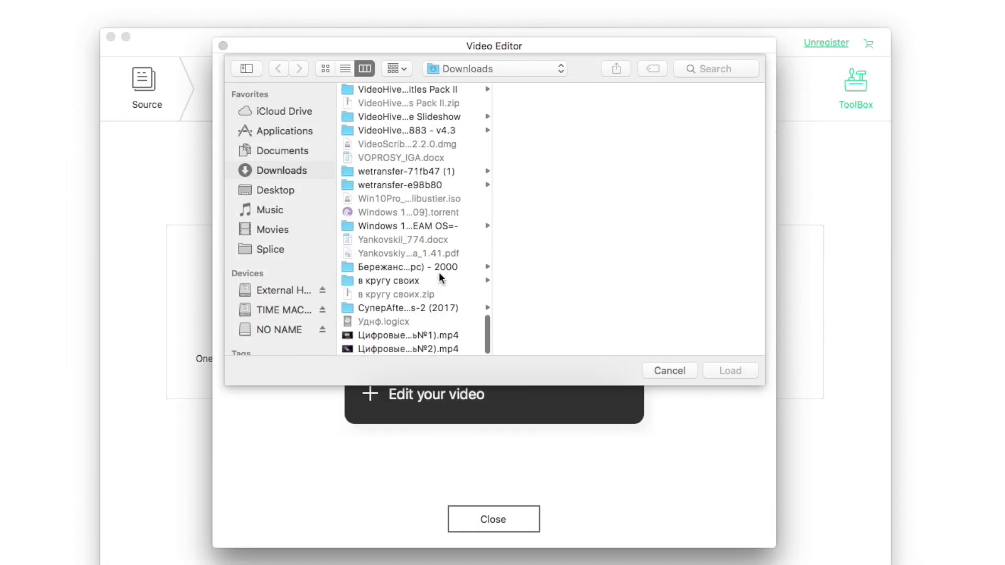
{"action": "scroll", "coordinate": [439, 272], "scroll_direction": "up", "scroll_amount": 3}
{"action": "double_click", "coordinate": [402, 302]}
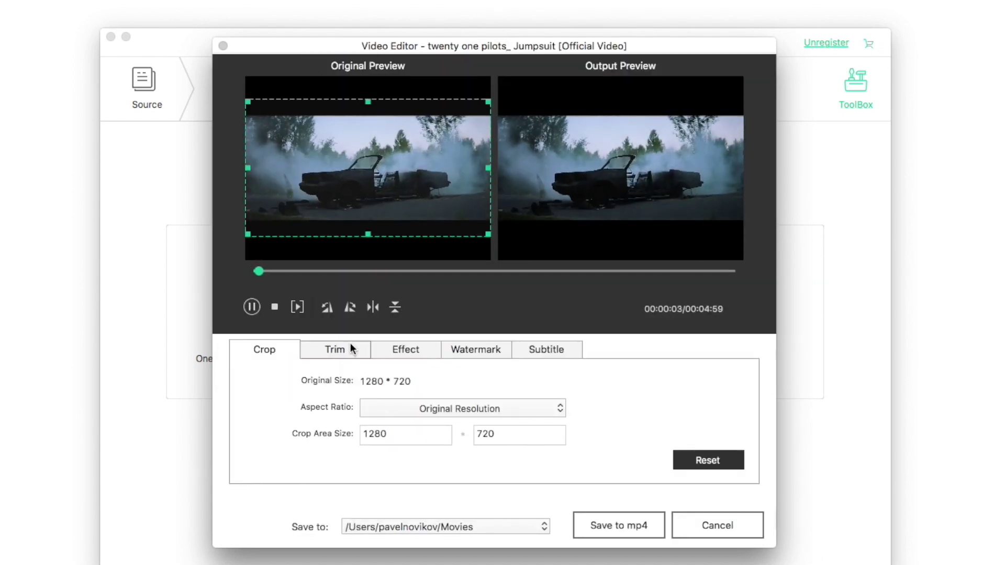
{"action": "left_click", "coordinate": [338, 349]}
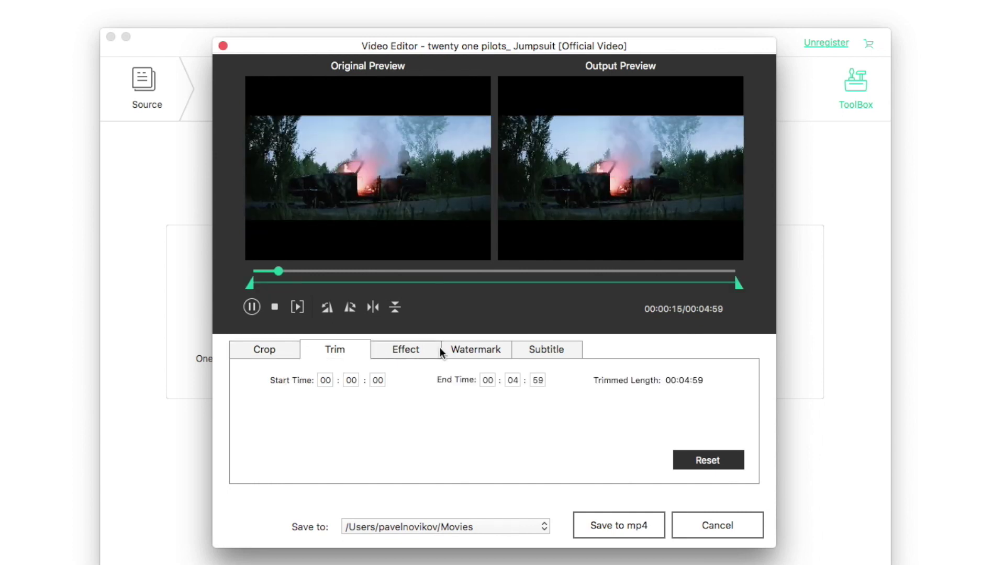
{"action": "left_click", "coordinate": [433, 347]}
{"action": "left_click", "coordinate": [349, 406]}
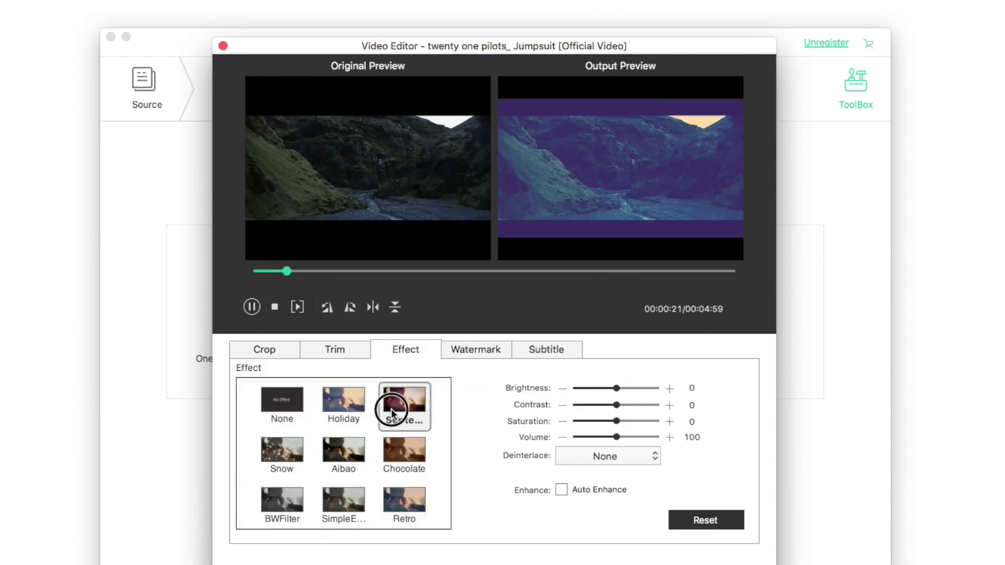
{"action": "left_click", "coordinate": [406, 403]}
{"action": "left_click", "coordinate": [468, 349]}
{"action": "left_click", "coordinate": [250, 438]}
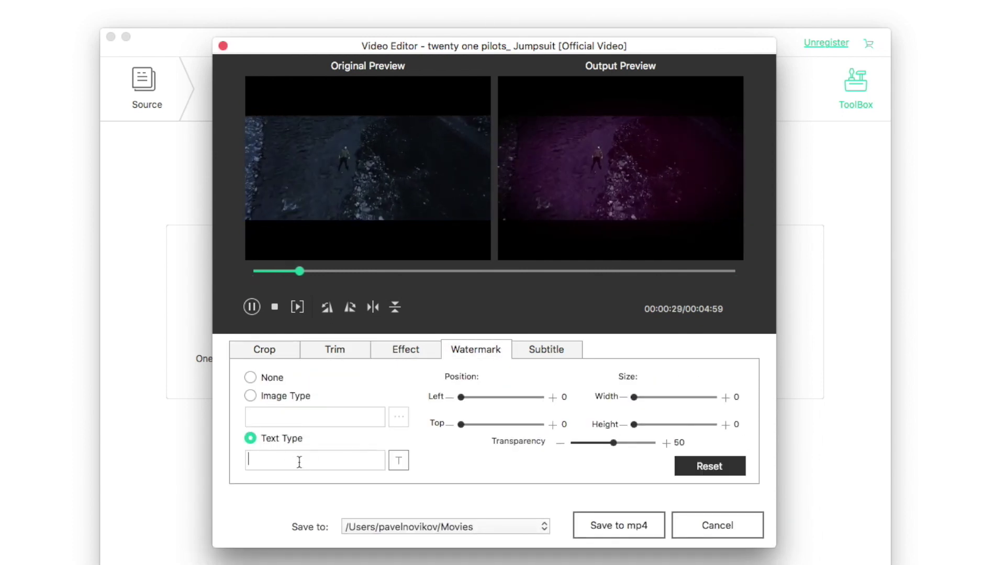
{"action": "type", "text": "DVD CREATOR"}
{"action": "left_click", "coordinate": [554, 352]}
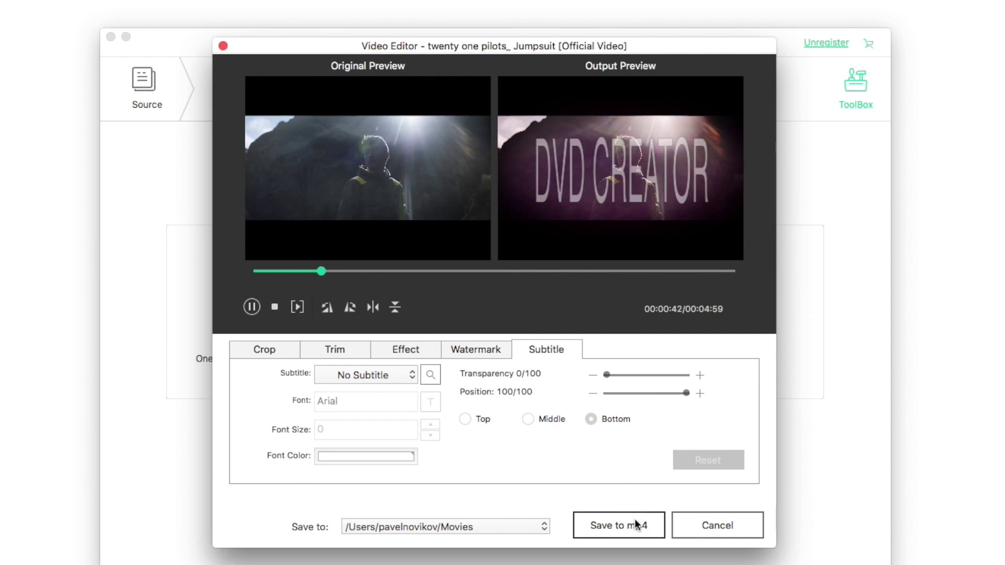
{"action": "left_click", "coordinate": [704, 528]}
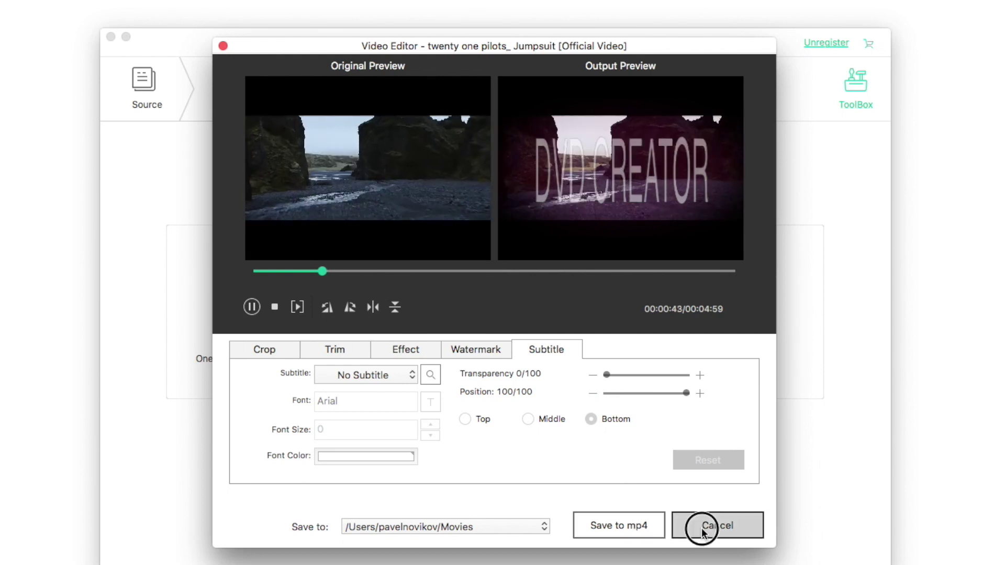
Add four photos from Downloads to a Photo Slideshow and review its Text and Music options
{"action": "left_click", "coordinate": [711, 367]}
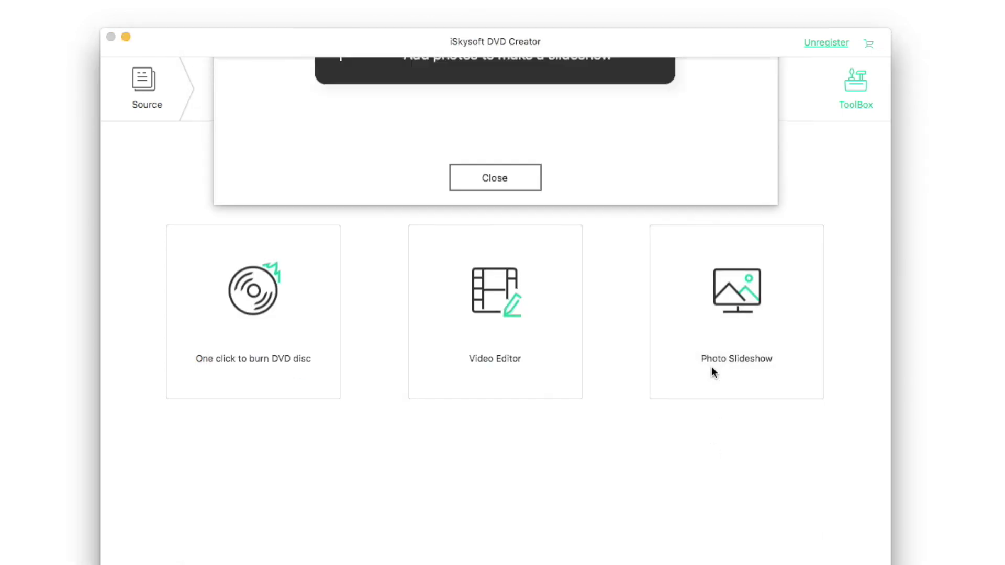
{"action": "left_click", "coordinate": [564, 400]}
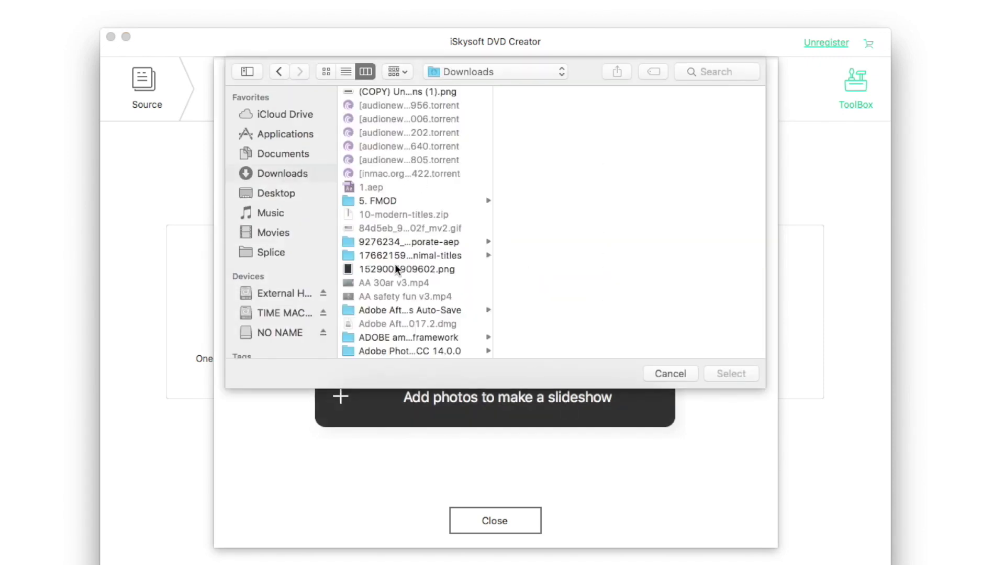
{"action": "scroll", "coordinate": [400, 246], "scroll_direction": "down", "scroll_amount": 15}
{"action": "scroll", "coordinate": [408, 235], "scroll_direction": "down", "scroll_amount": 5}
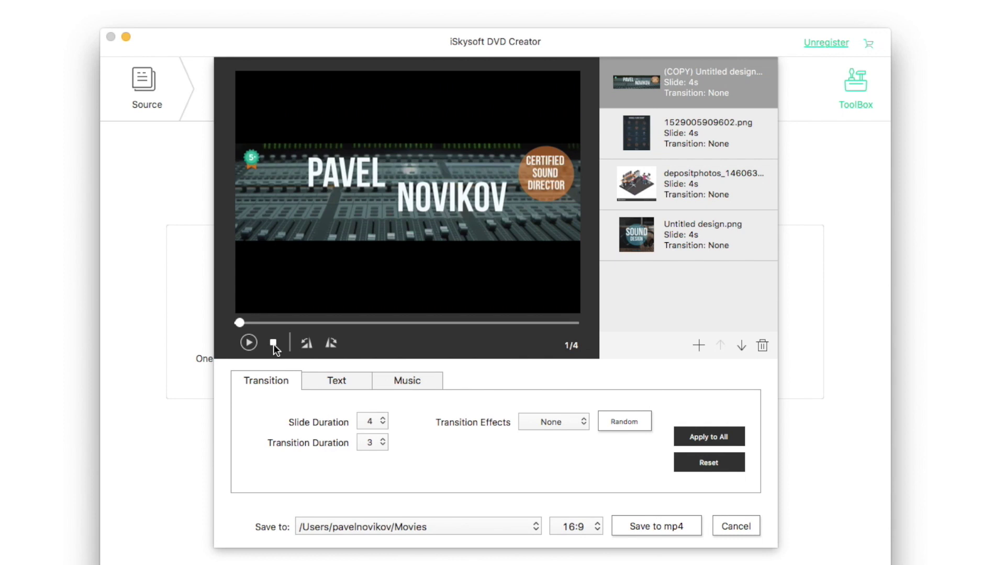
{"action": "left_click", "coordinate": [366, 380]}
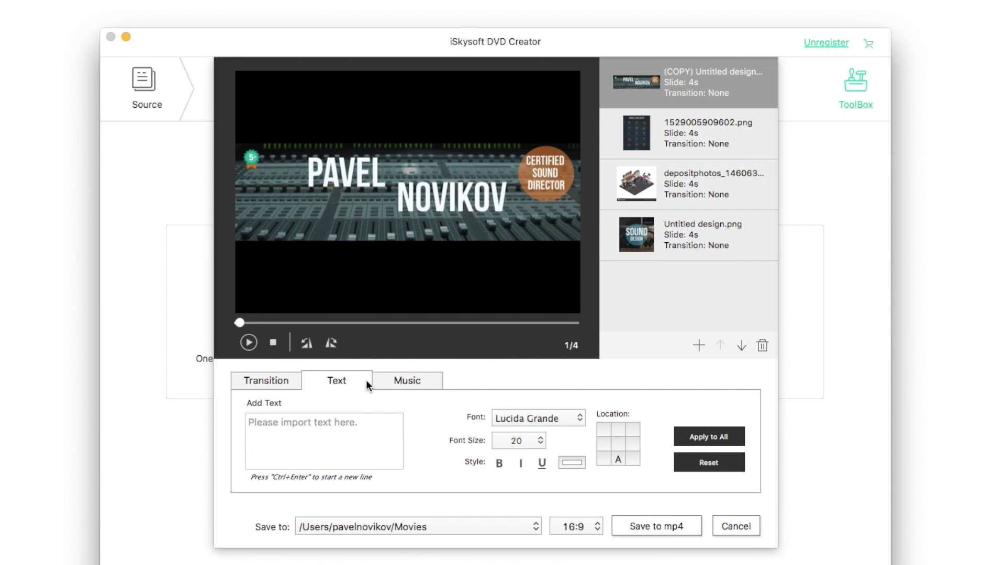
{"action": "left_click", "coordinate": [424, 381]}
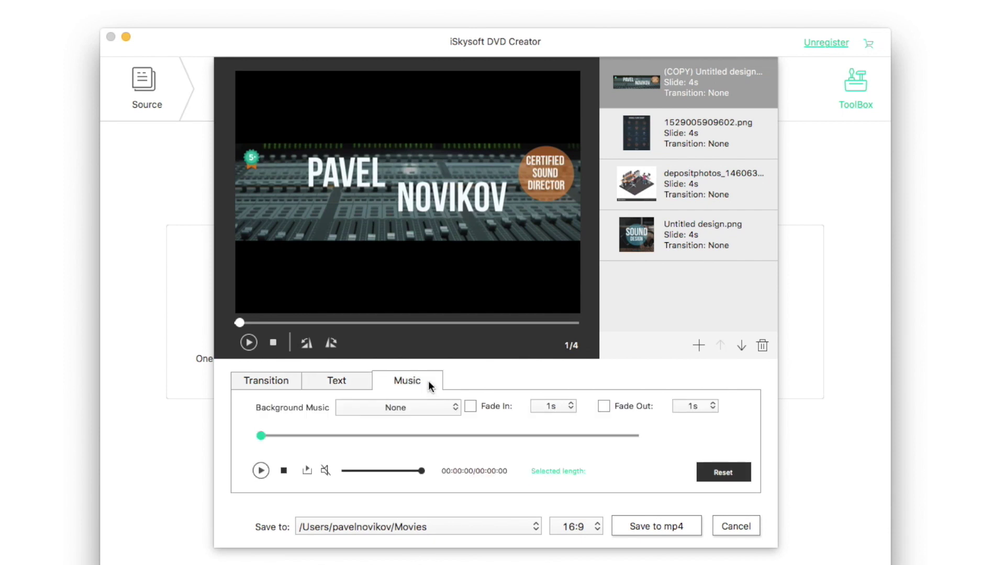